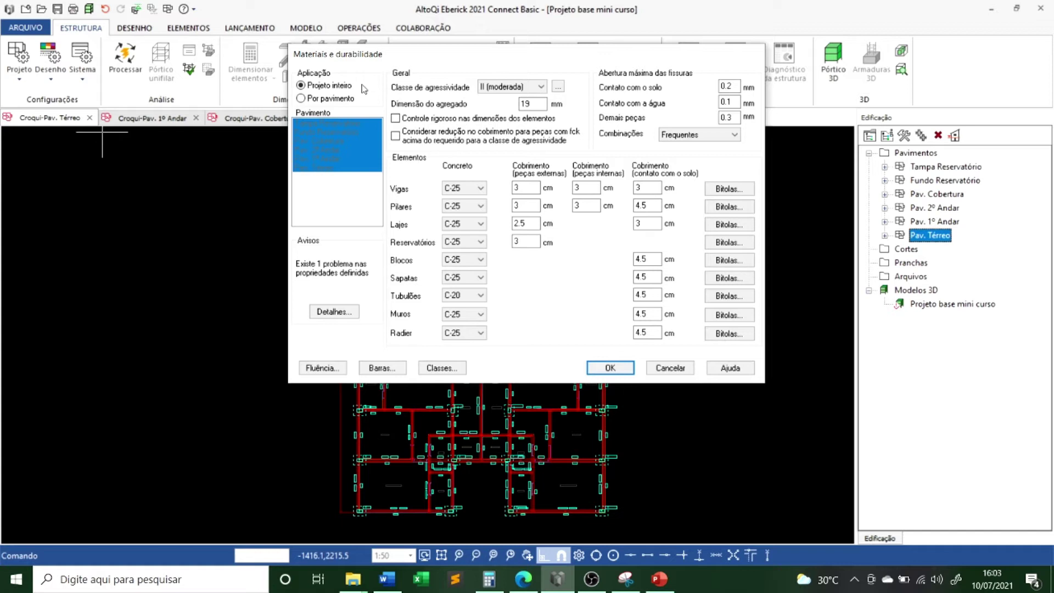
- Select aggressiveness class II (moderada) for the whole project and check the aggregate dimension
click(542, 88)
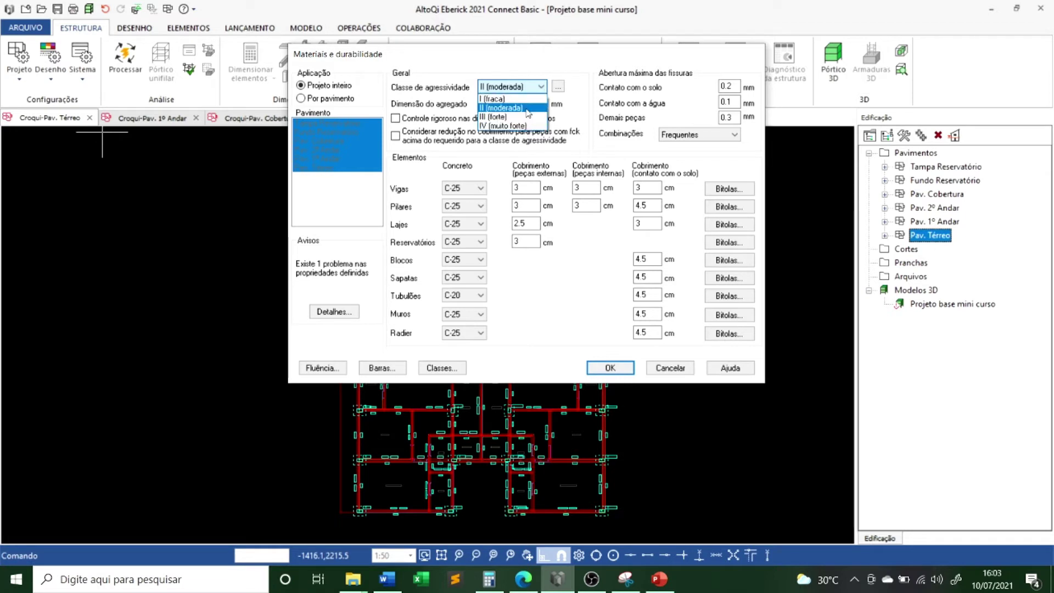
click(528, 112)
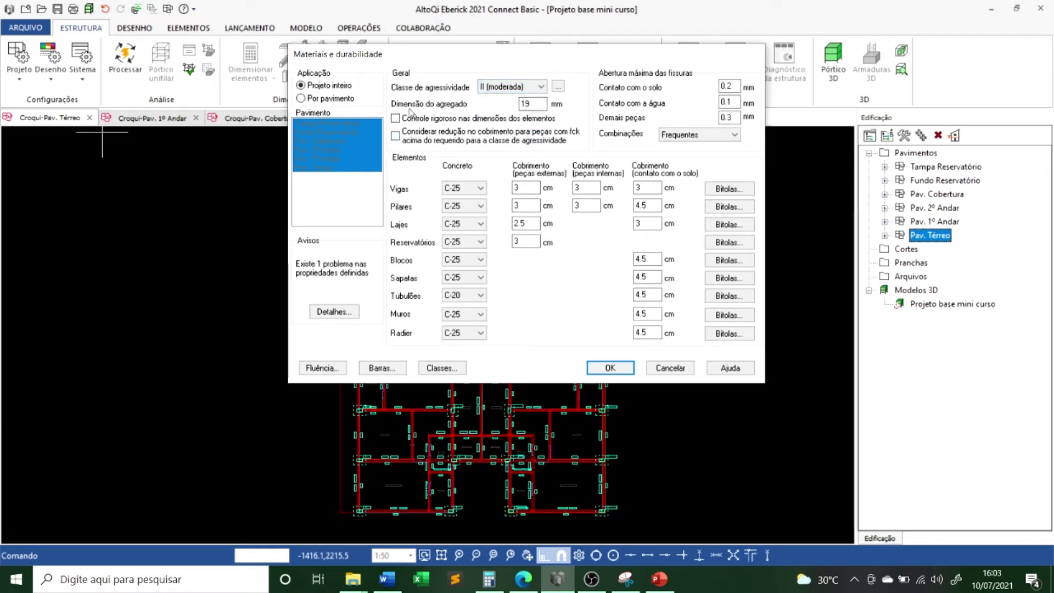
click(532, 104)
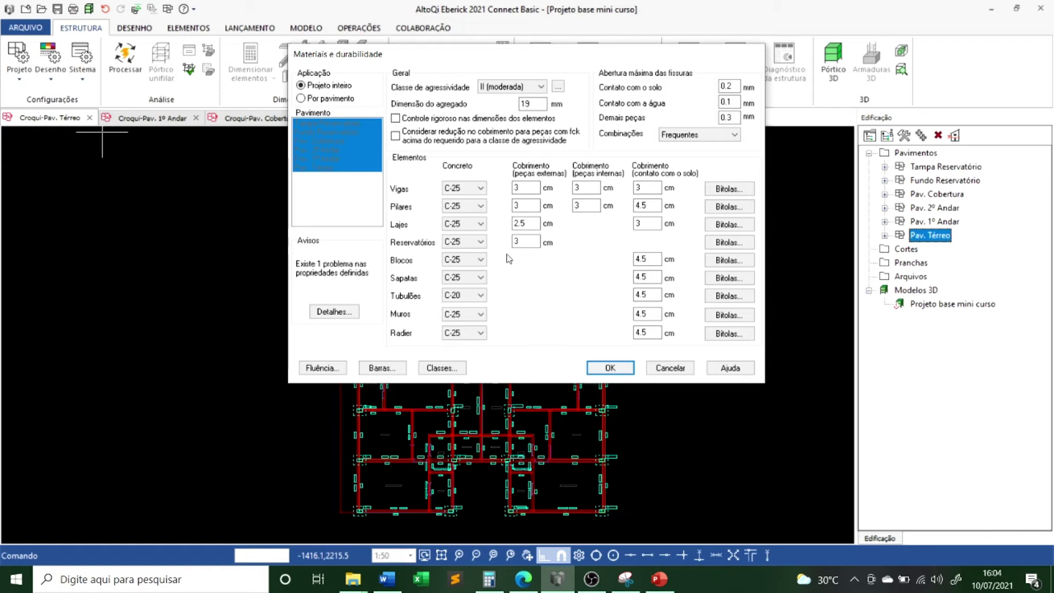
- Try concrete class C-20 for the beams (Vigas), review the parameter check details, and restore C-25
click(469, 196)
click(469, 203)
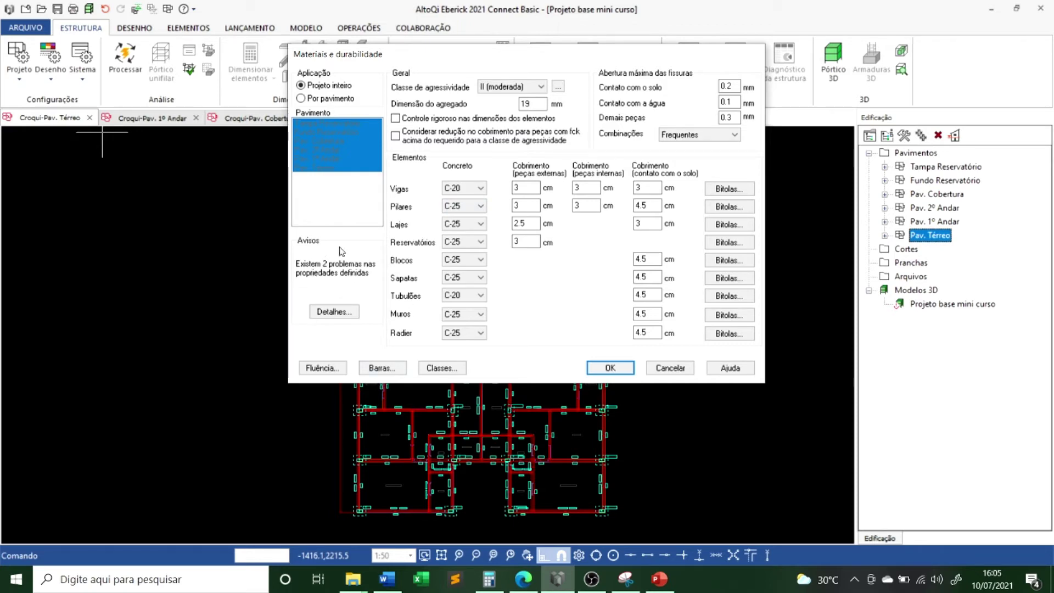
click(332, 312)
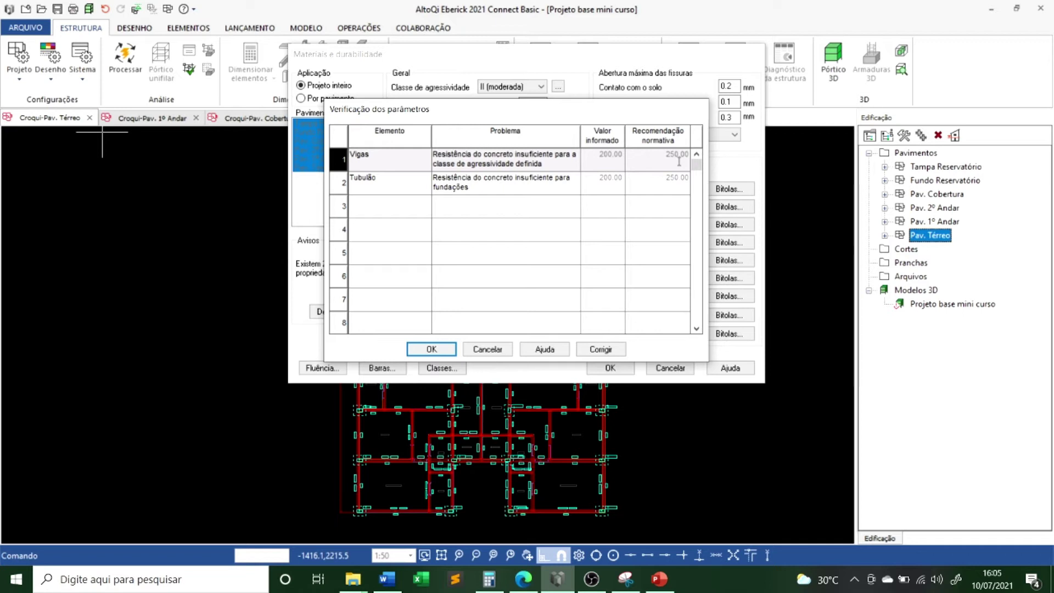
click(429, 351)
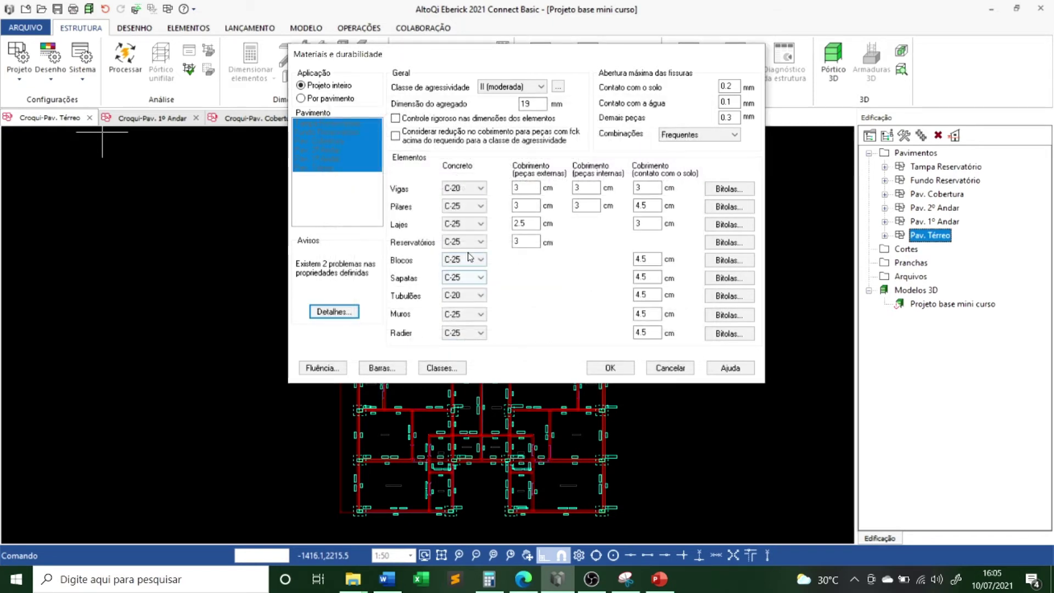
click(479, 188)
click(458, 206)
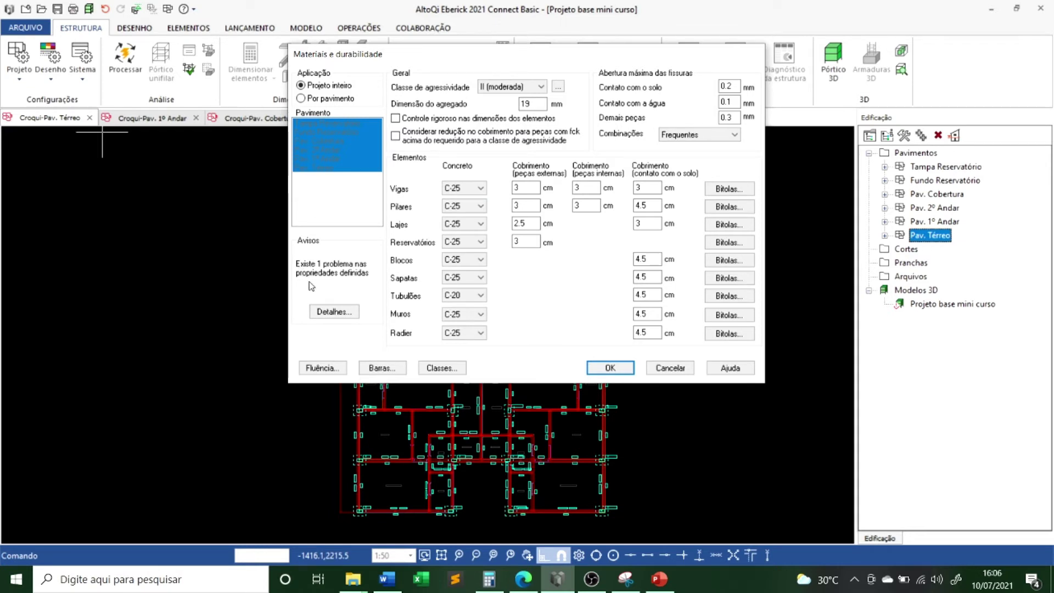
- Review the parameter check details and set the concrete class of the Tubulões to C-25
click(461, 295)
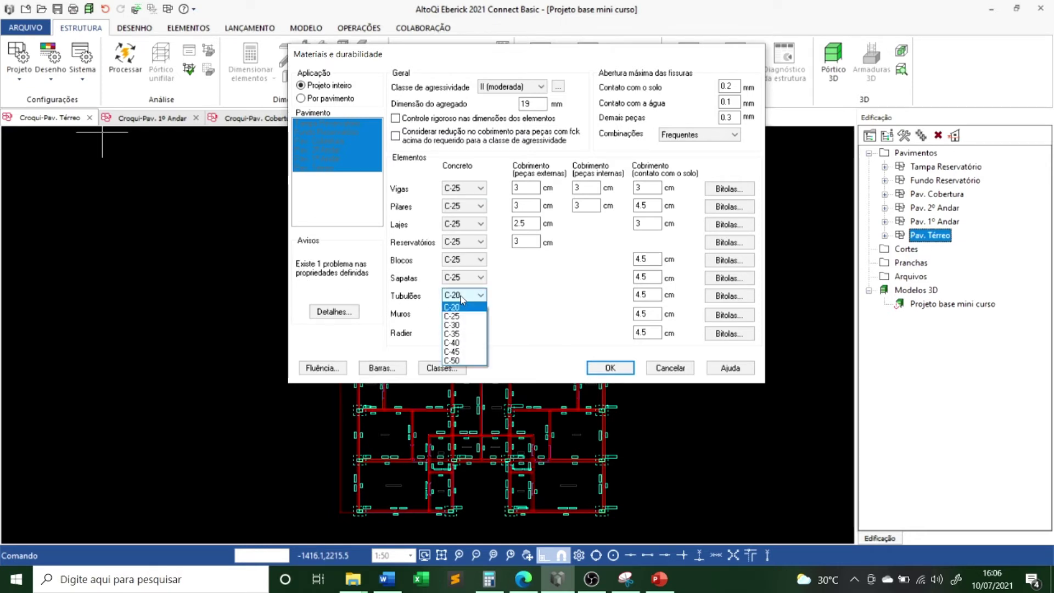
click(460, 317)
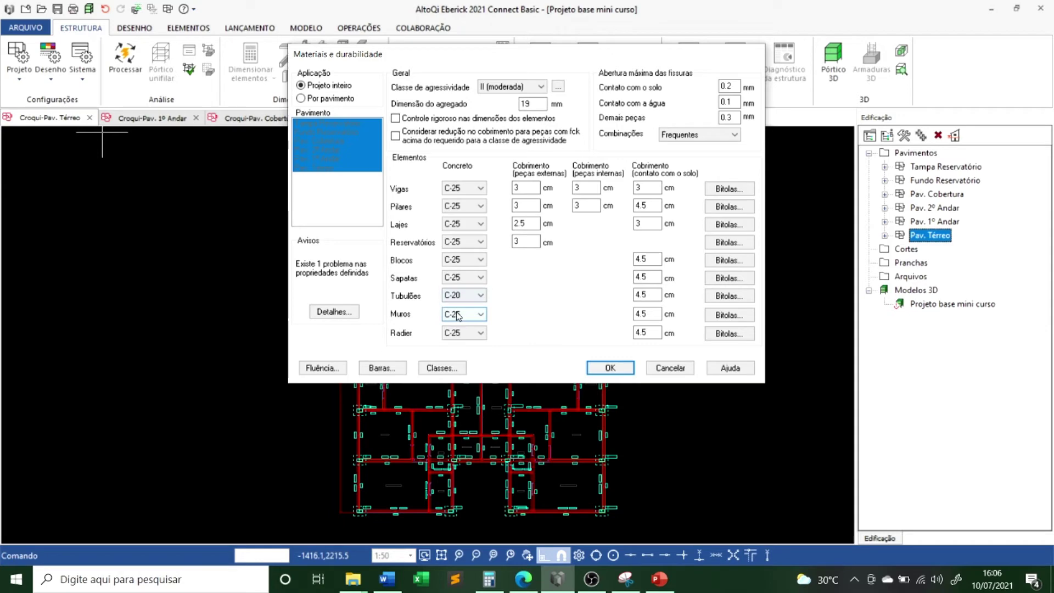
click(352, 314)
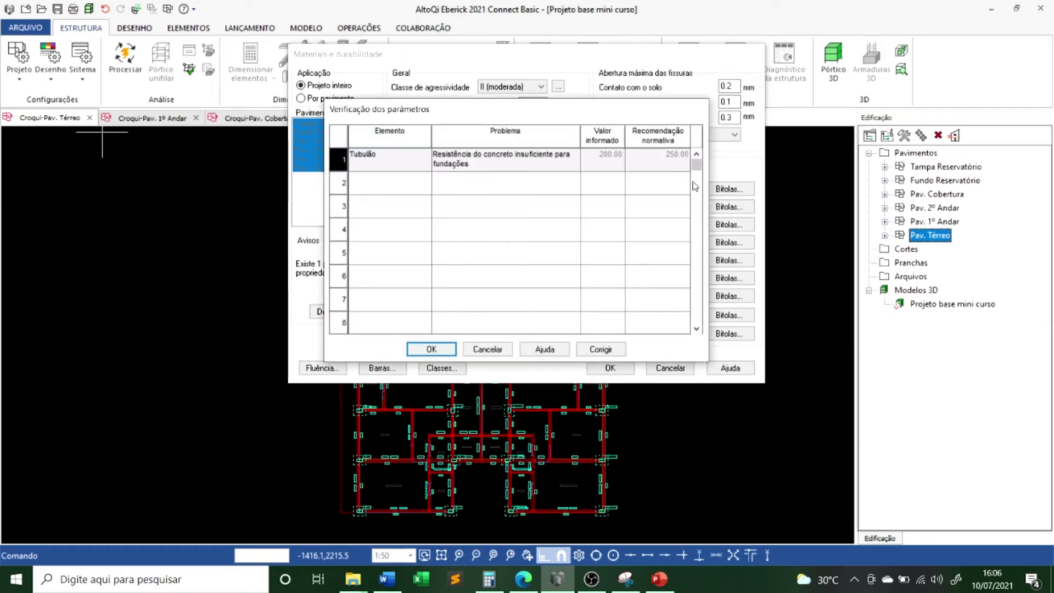
click(481, 350)
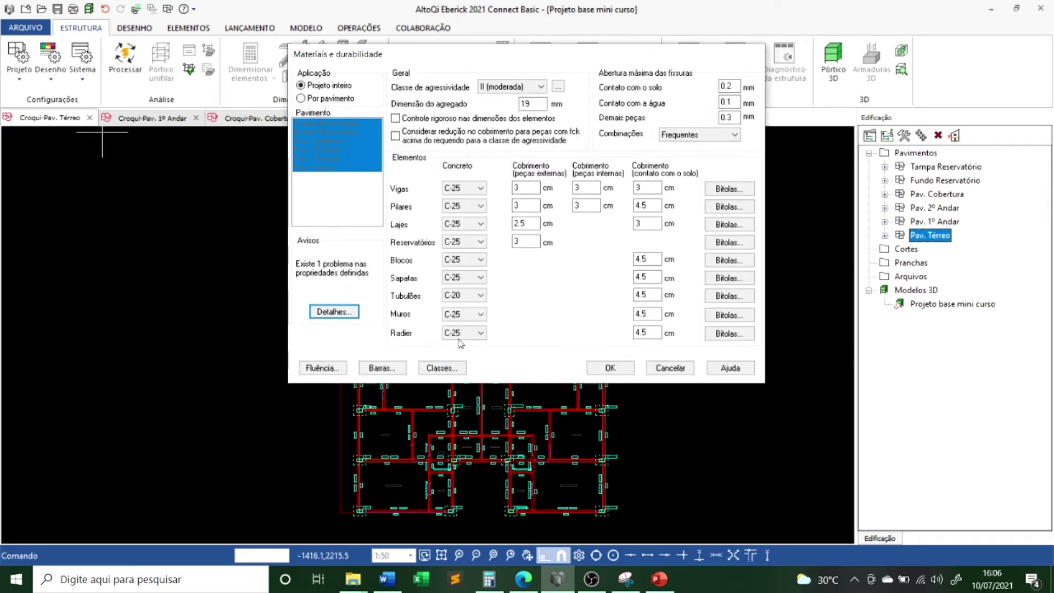
click(479, 296)
click(460, 317)
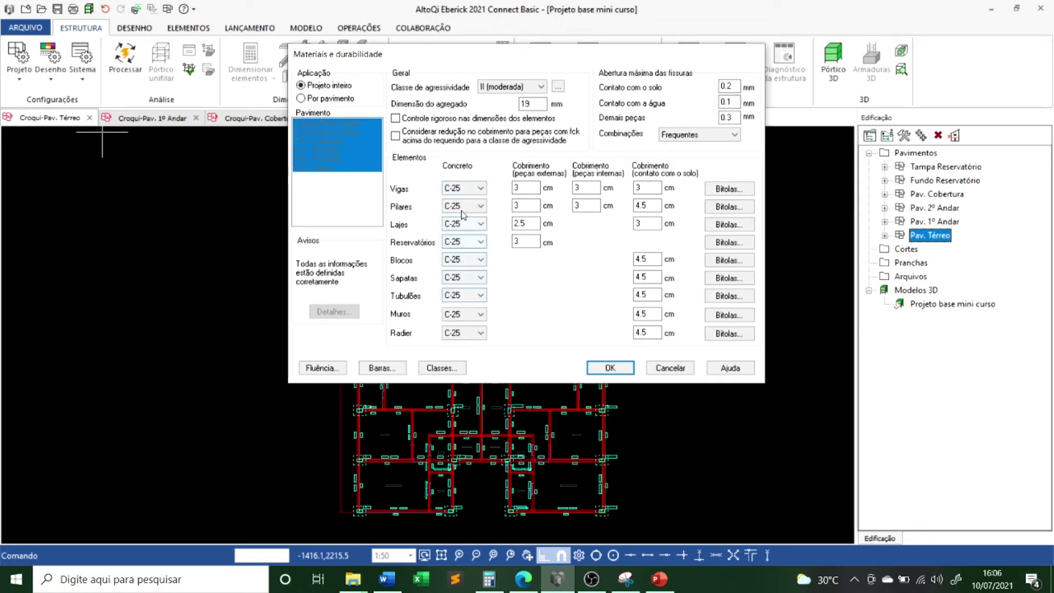
- Try aggressiveness class III (forte), review the normative recommendations in the parameter check, and restore class II (moderada)
click(537, 87)
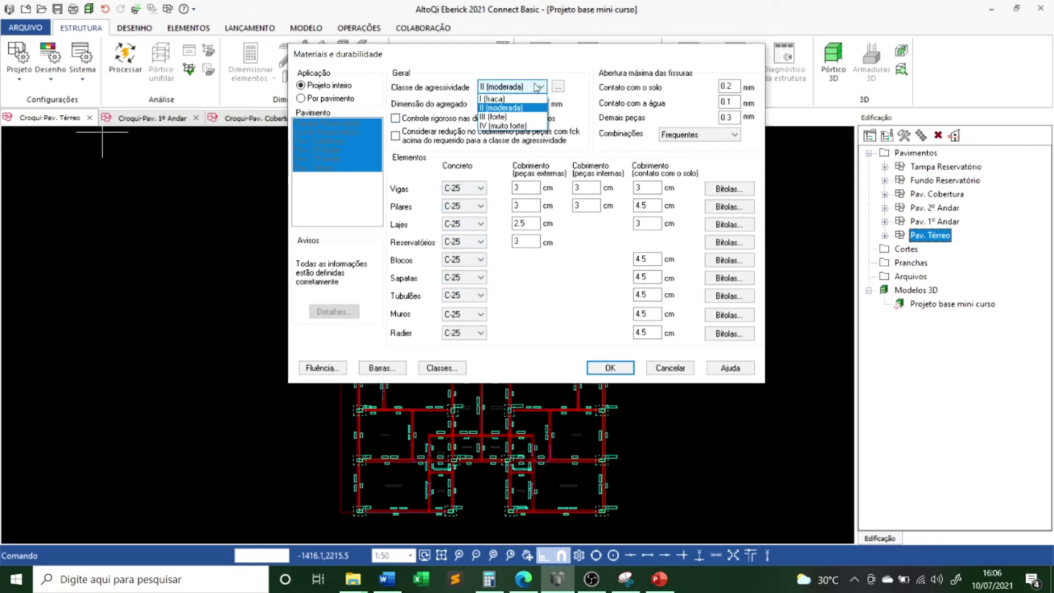
click(517, 117)
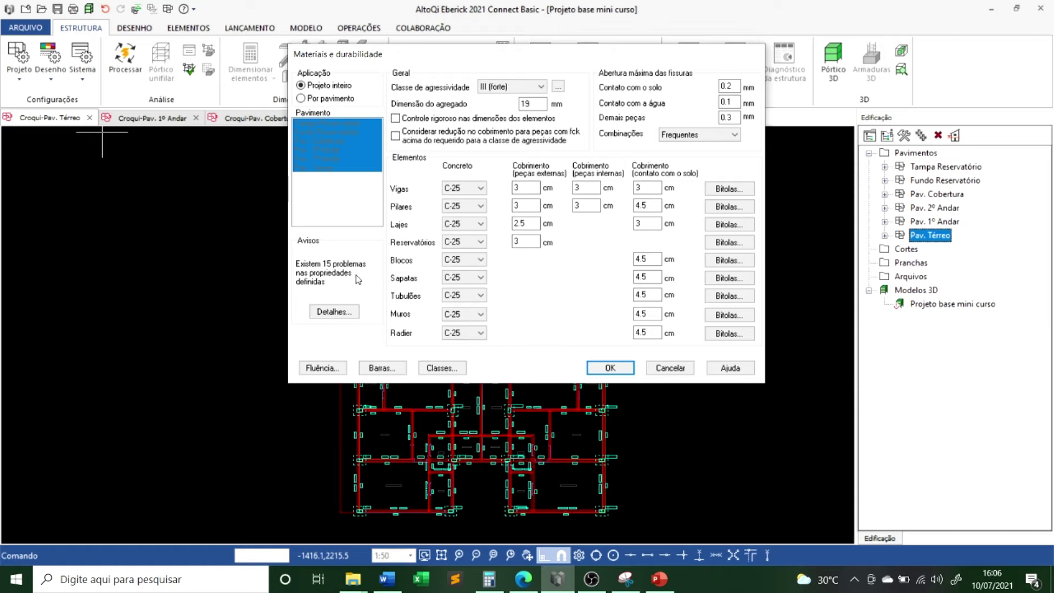
click(347, 314)
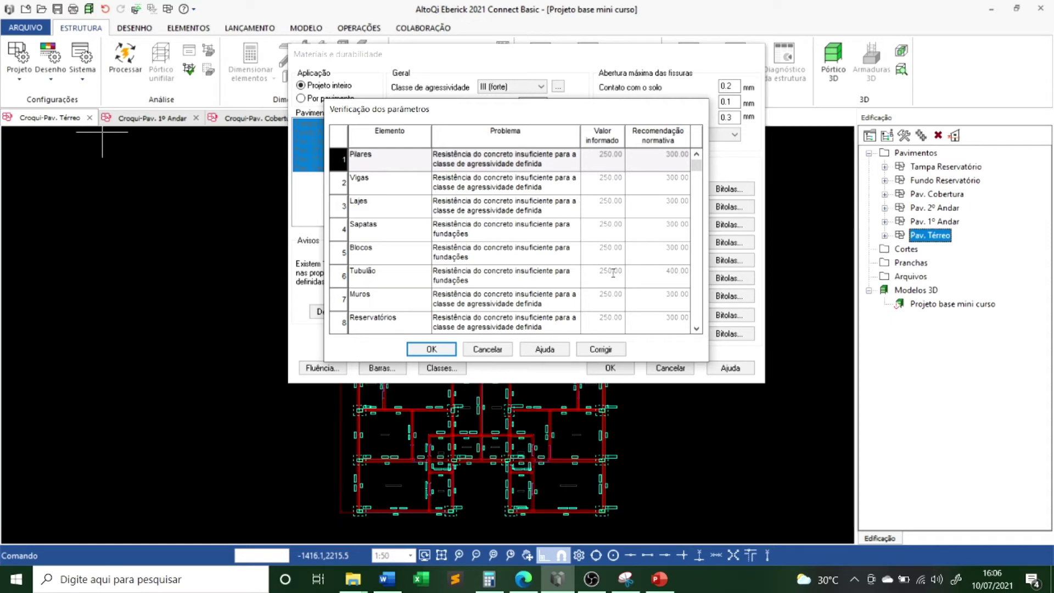
click(488, 349)
click(526, 88)
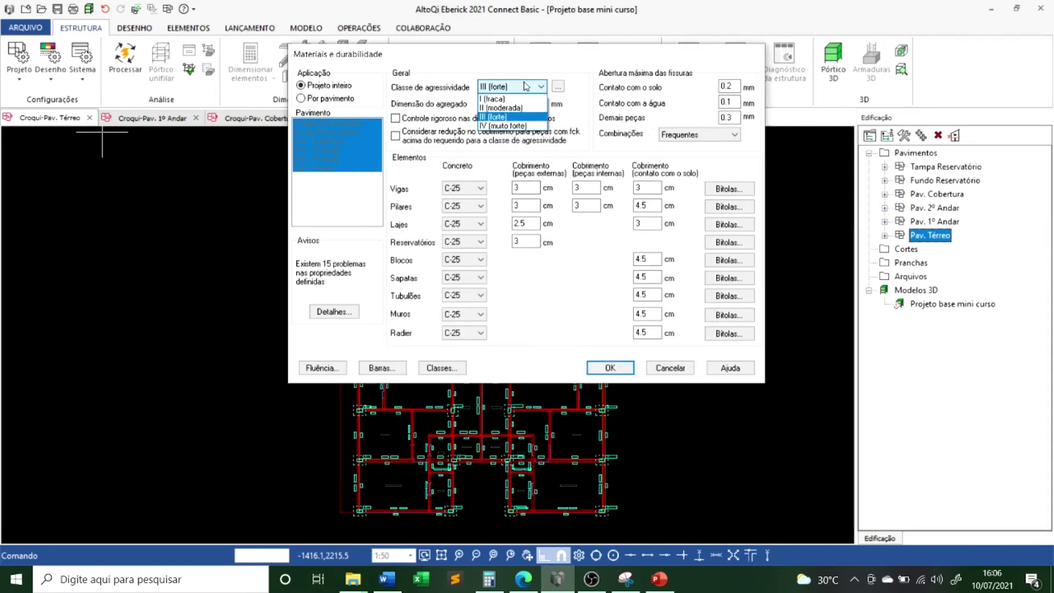
click(515, 104)
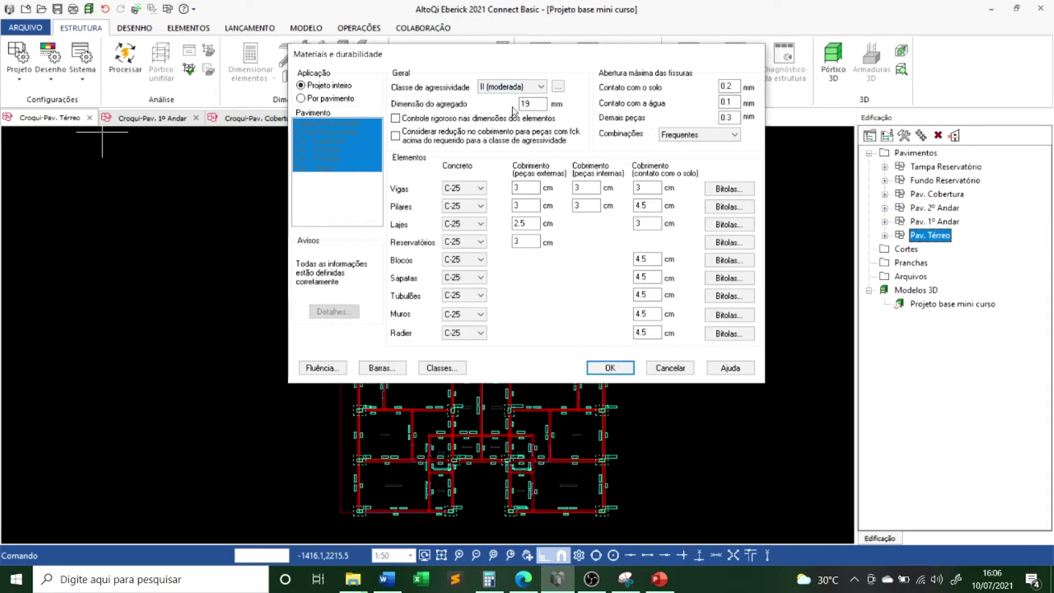
- Check the external cover of the Reservatórios, the crack-opening load combination and the Demais peças crack limit
click(526, 241)
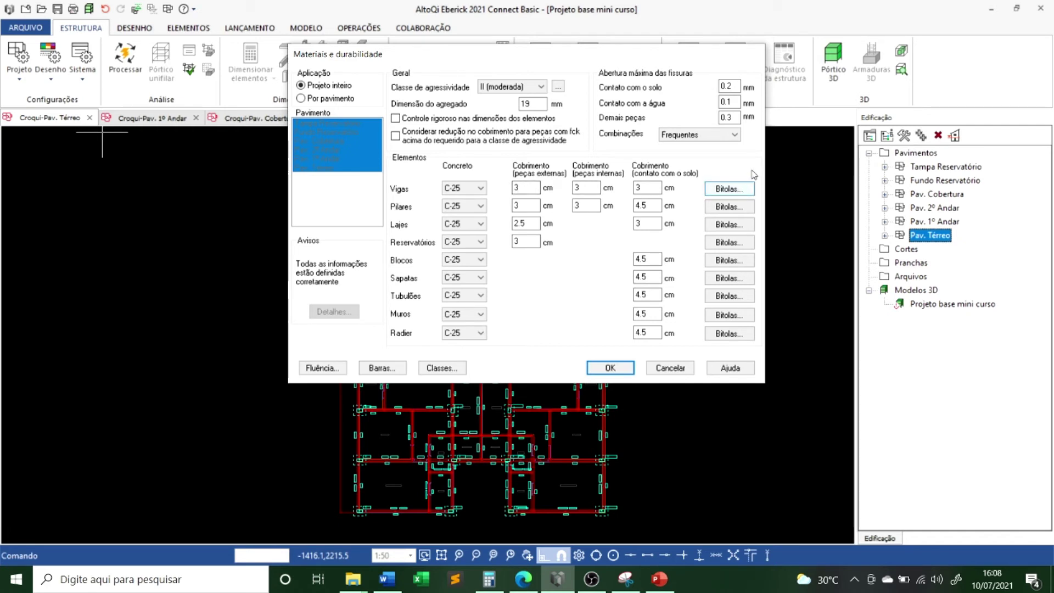
click(736, 136)
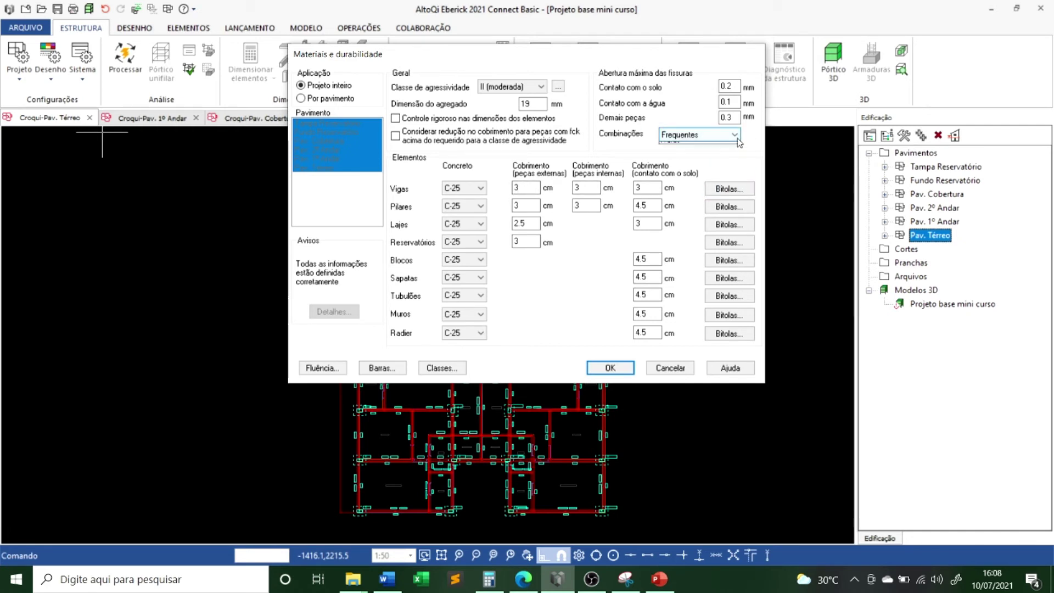
click(737, 145)
click(733, 118)
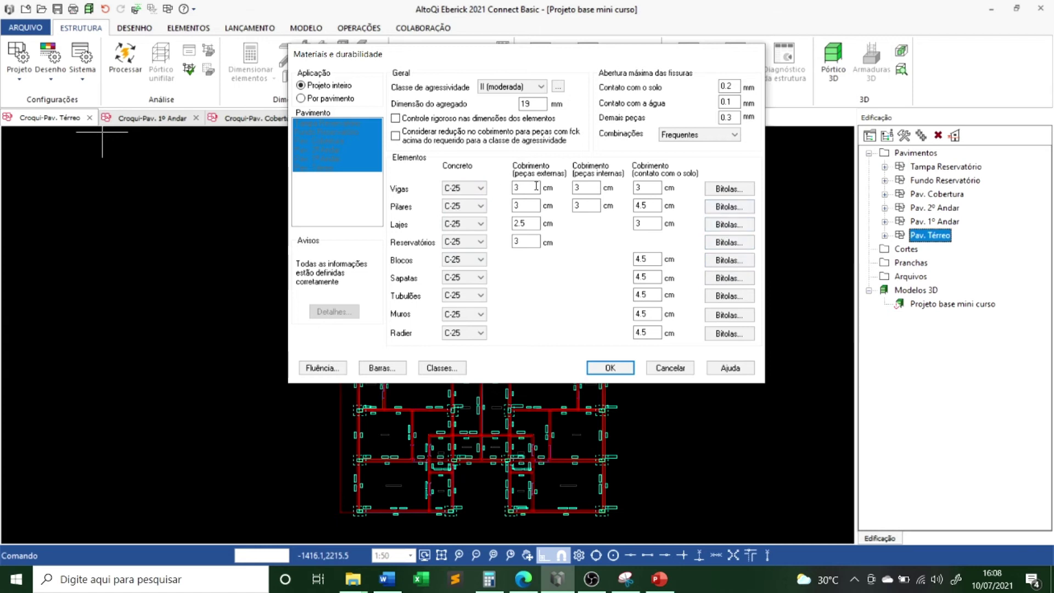
- Try excluding the 16.0 and 20.0 longitudinal bar gauges for the beams and re-enable both
click(731, 189)
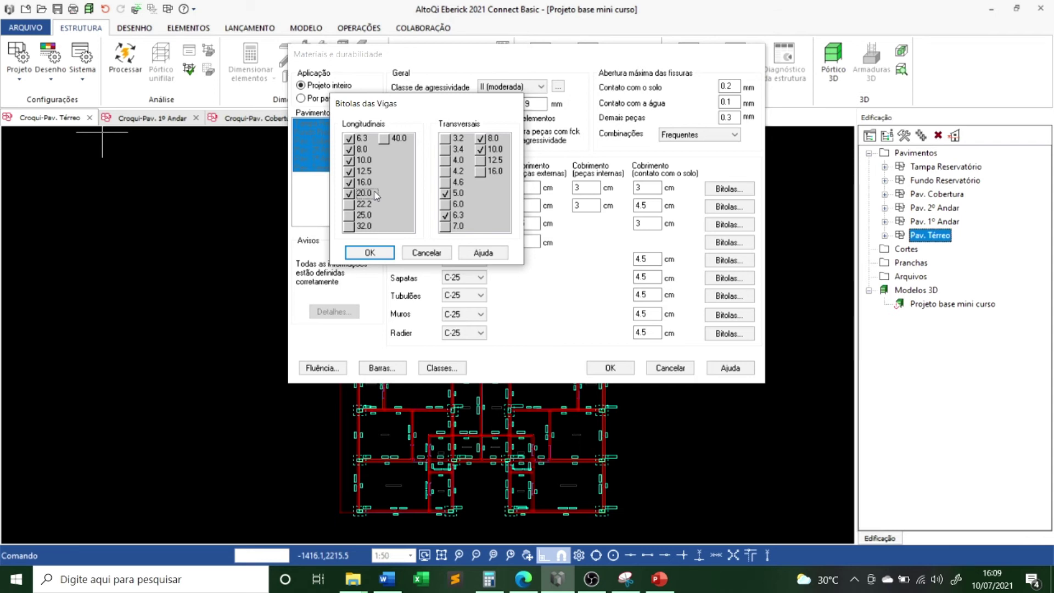
click(348, 182)
click(350, 193)
click(349, 194)
click(350, 183)
click(388, 253)
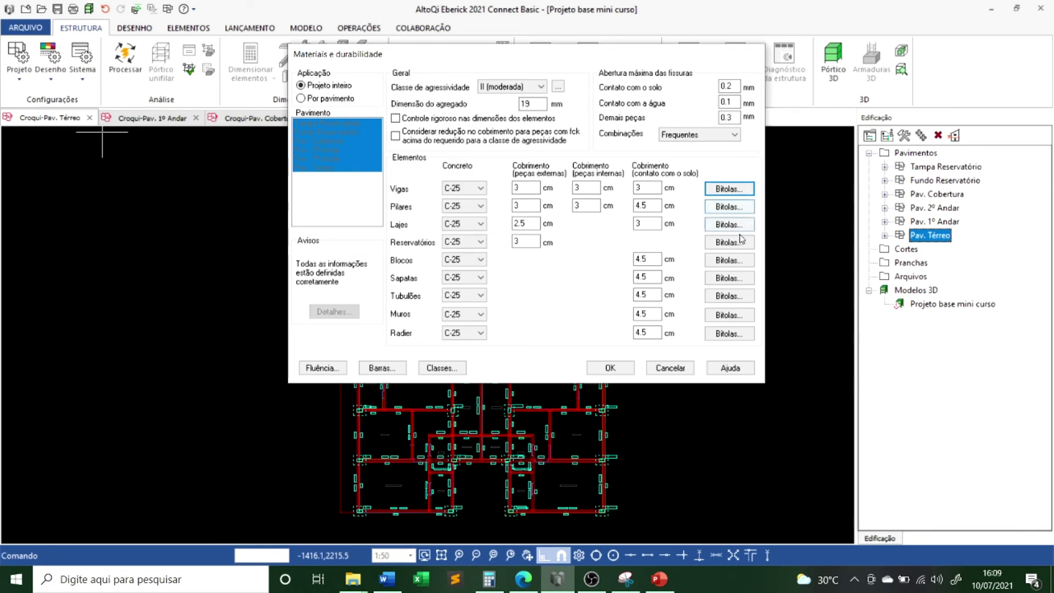
- Review the bar gauges allowed for the columns (Pilares) and the reinforcement table of steel types, lengths and costs
click(729, 206)
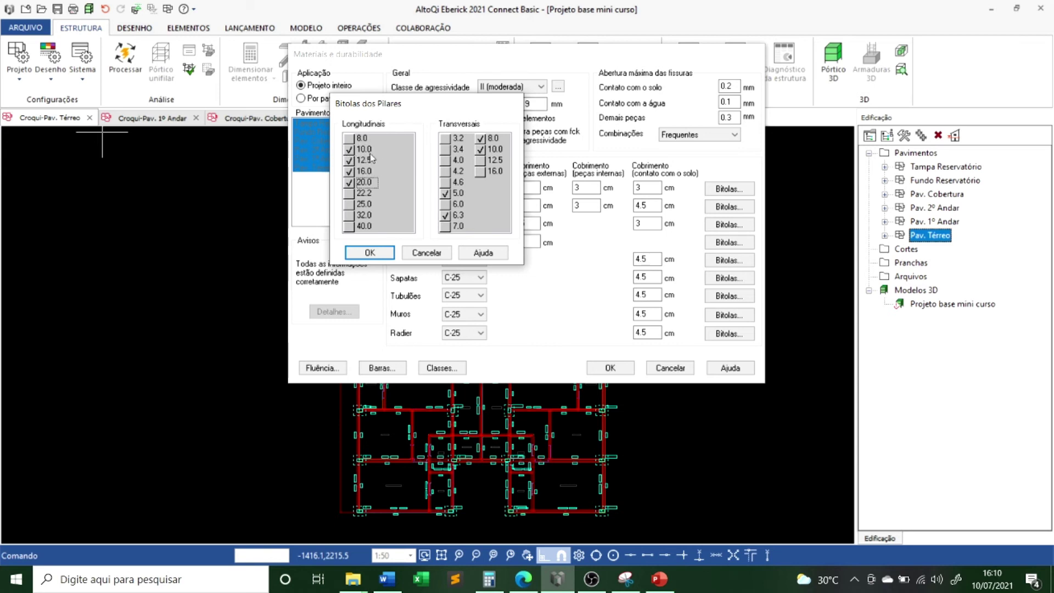
click(370, 254)
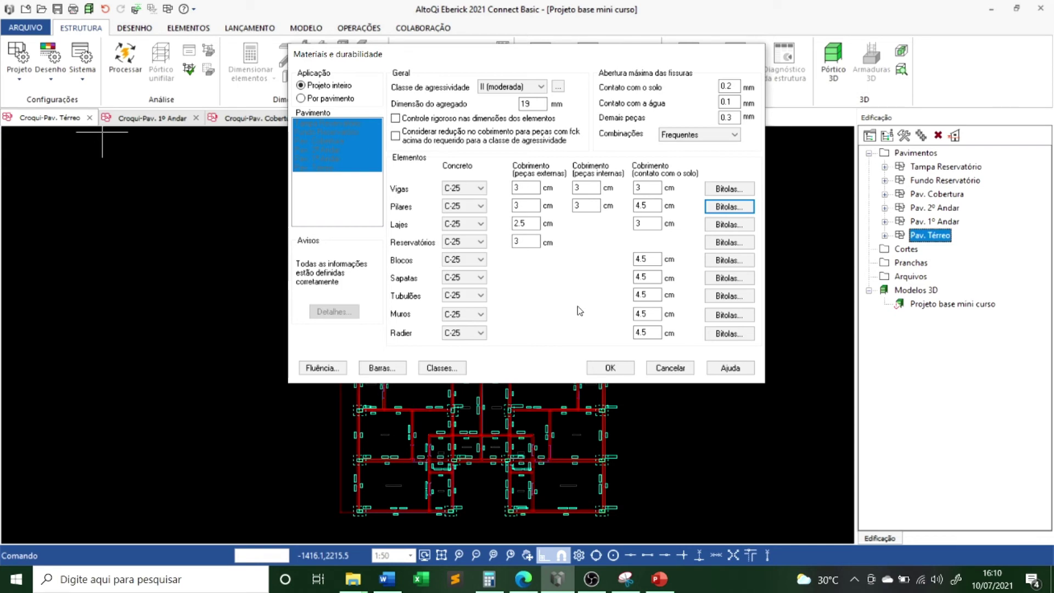
click(374, 368)
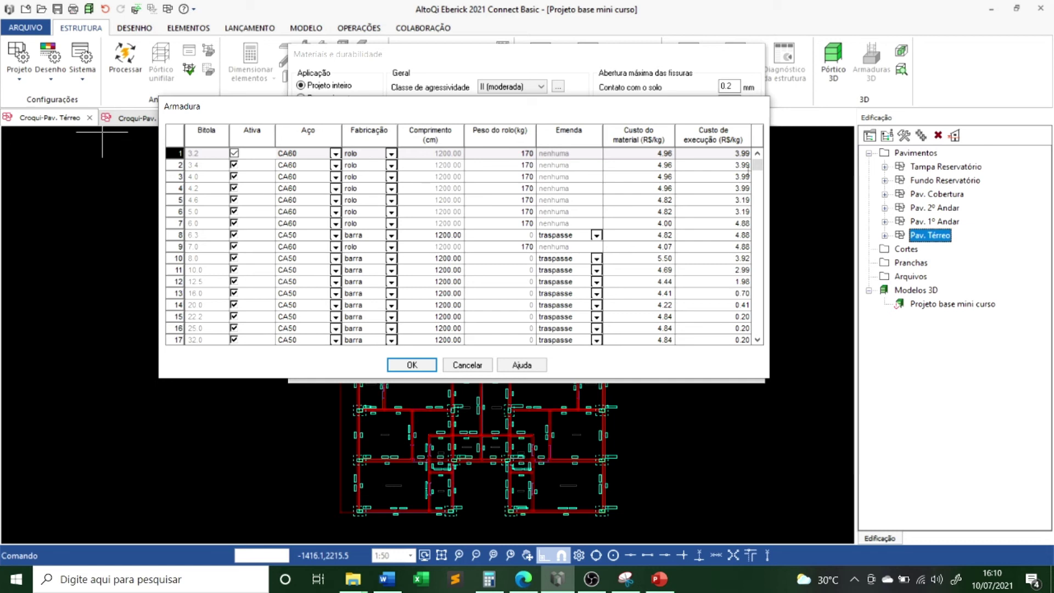
click(412, 365)
- Review the C-20 concrete class properties, including its identification, characteristic strength (fck) and execution cost
click(443, 368)
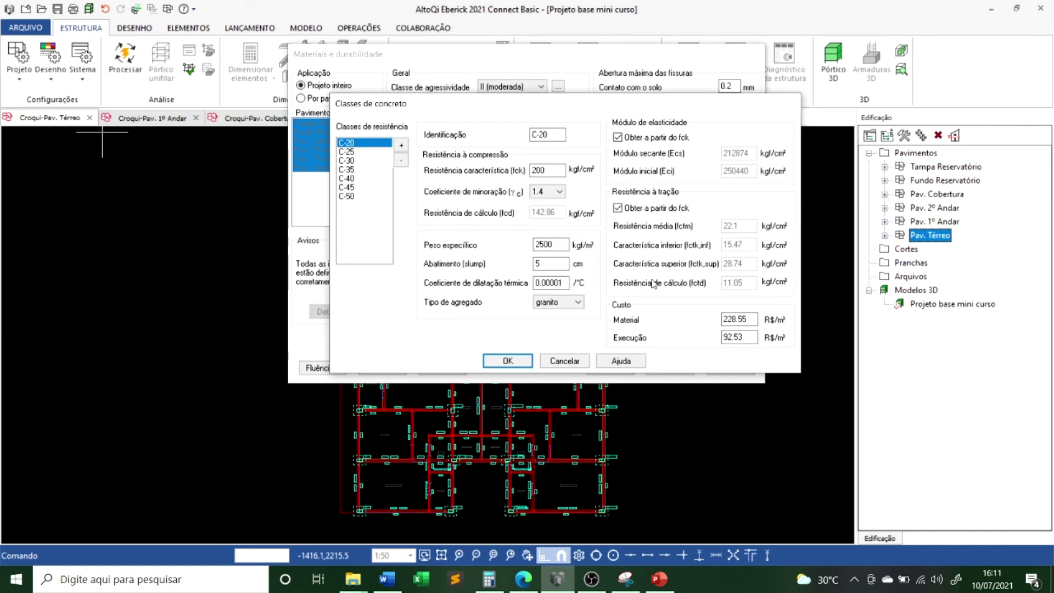
click(749, 338)
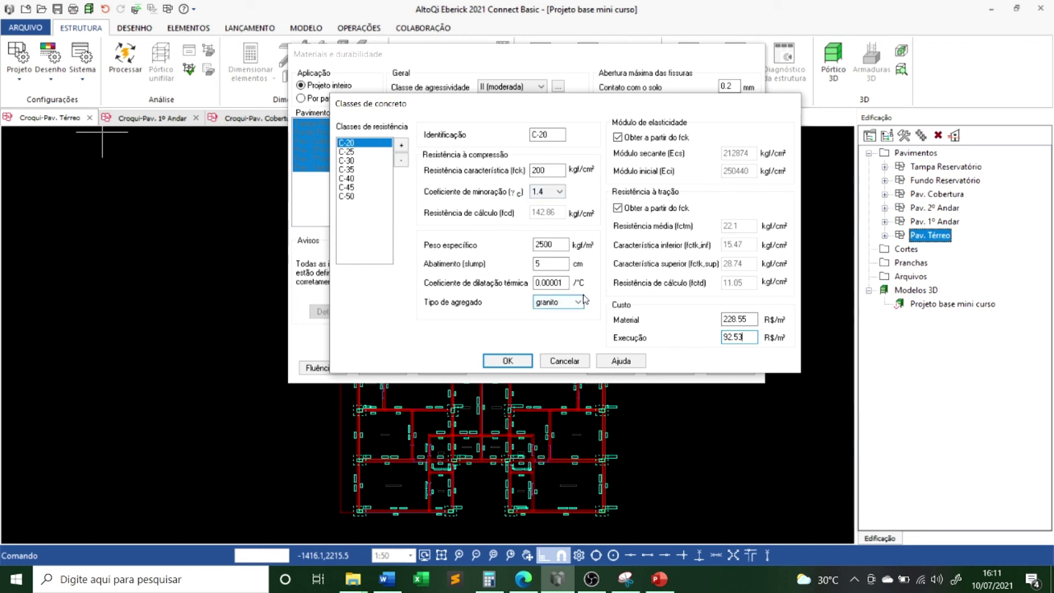
click(549, 134)
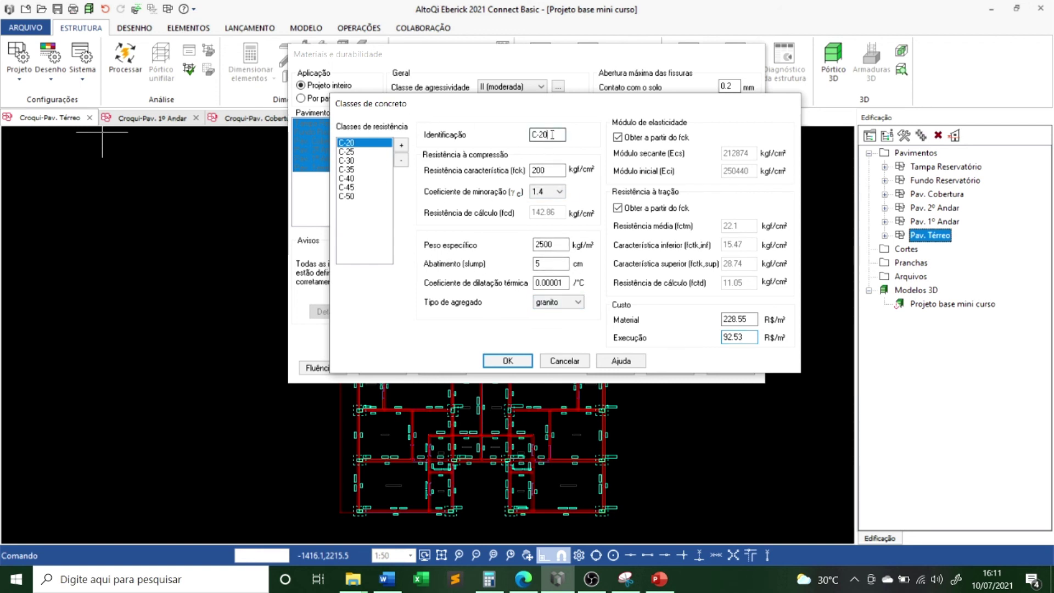
click(549, 171)
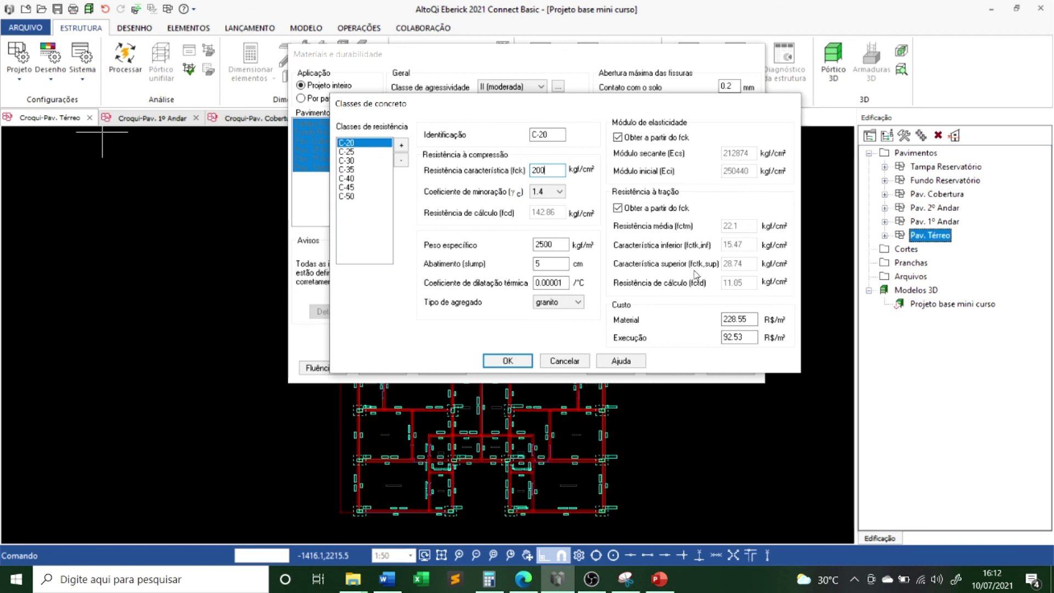
click(507, 361)
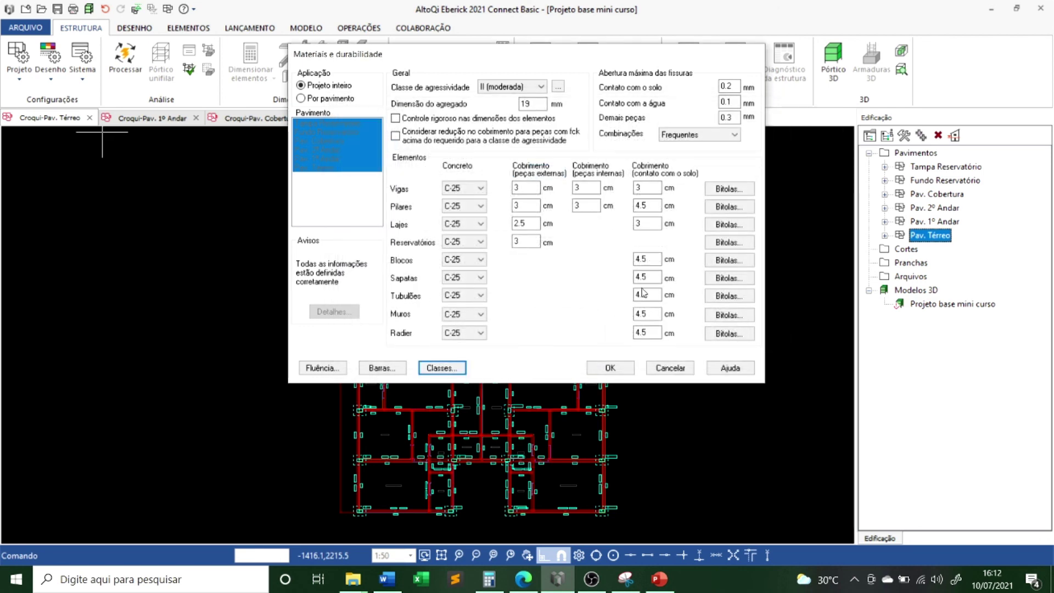